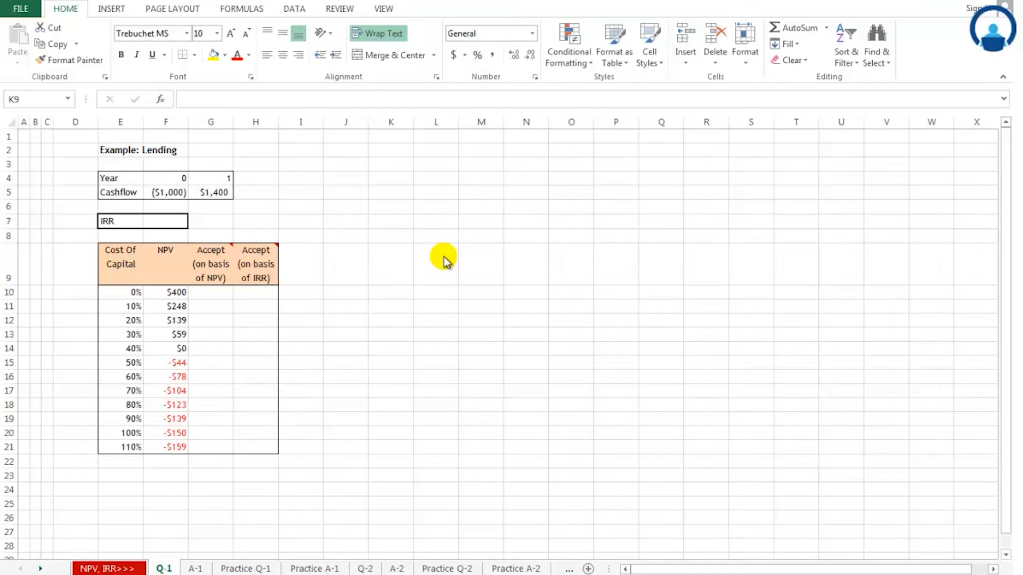
left_click(439, 263)
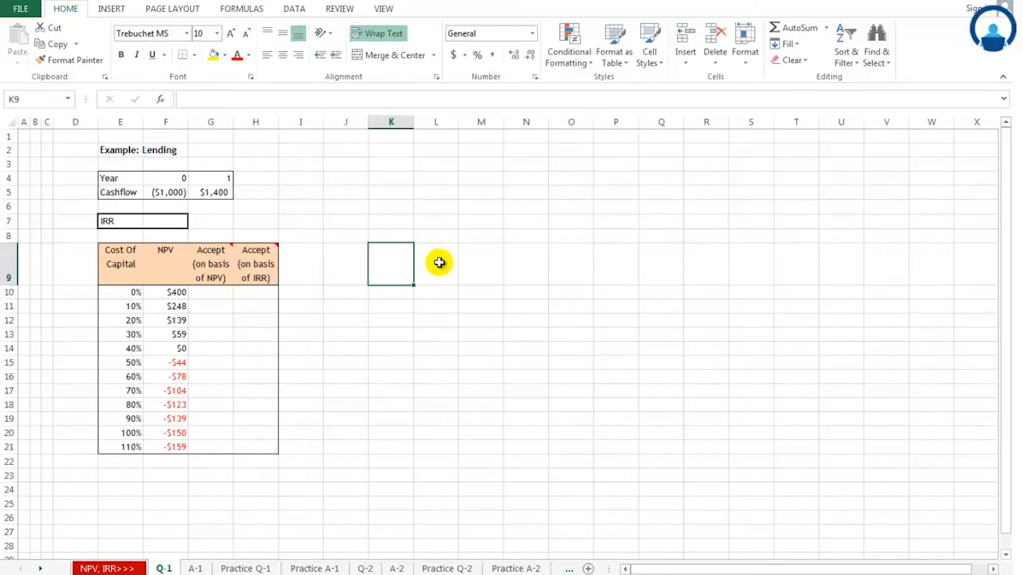
type("=")
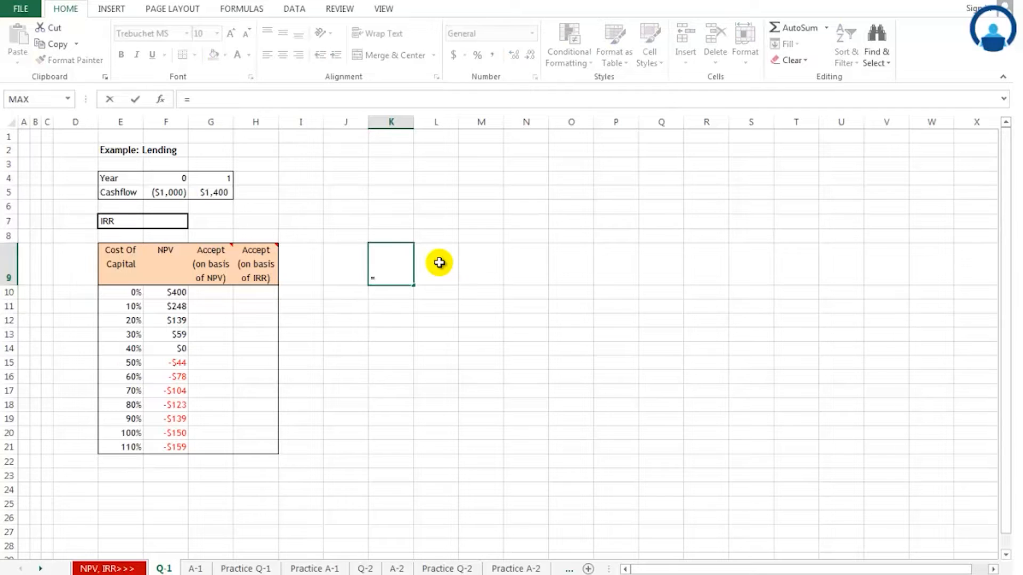
type("npv")
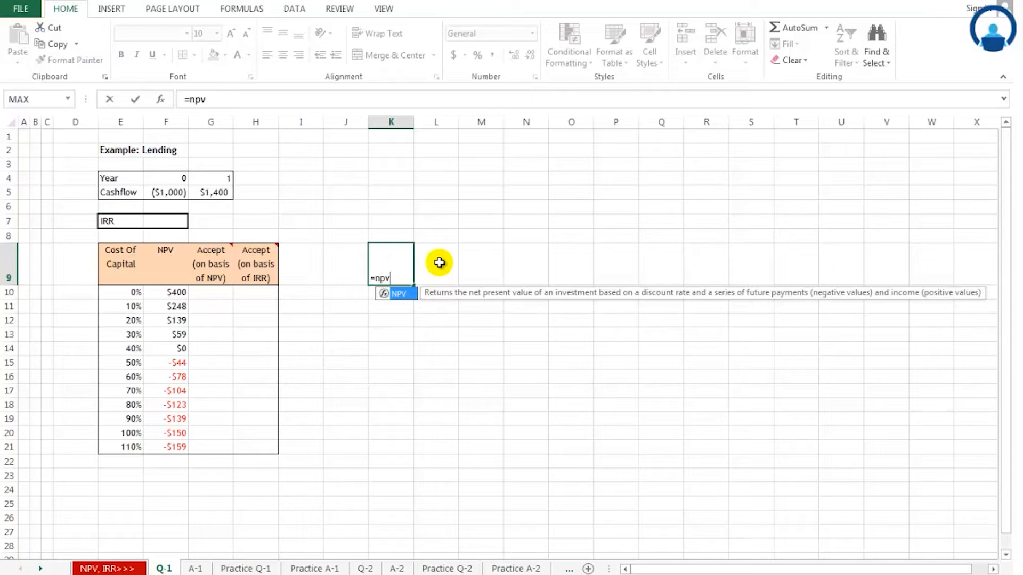
type("(")
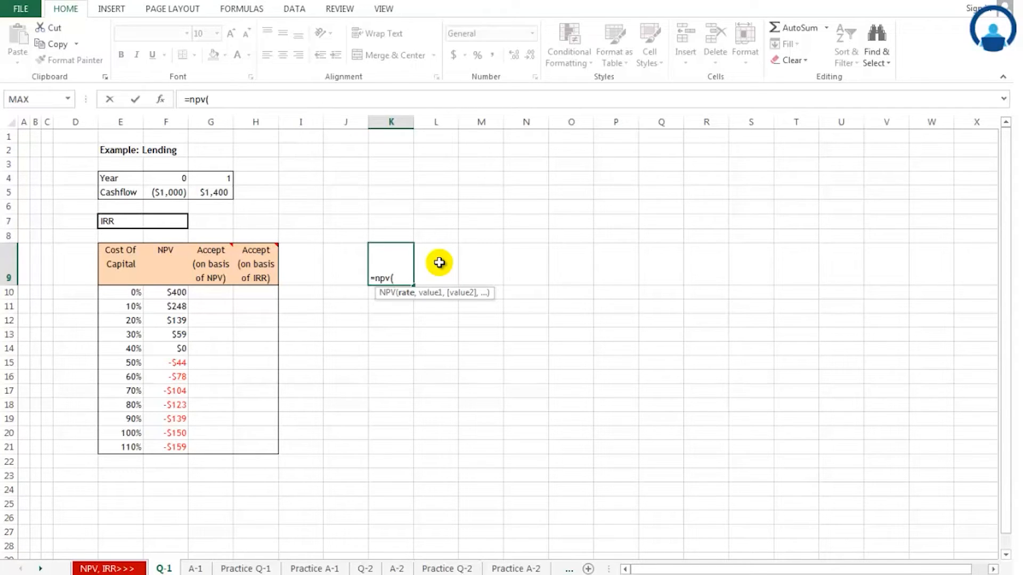
key("Escape")
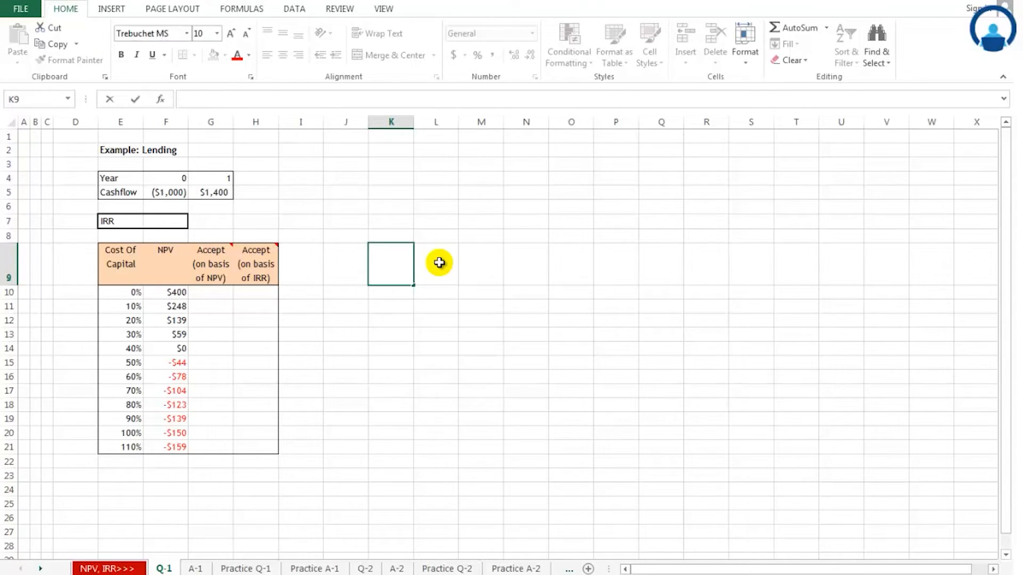
key("Down")
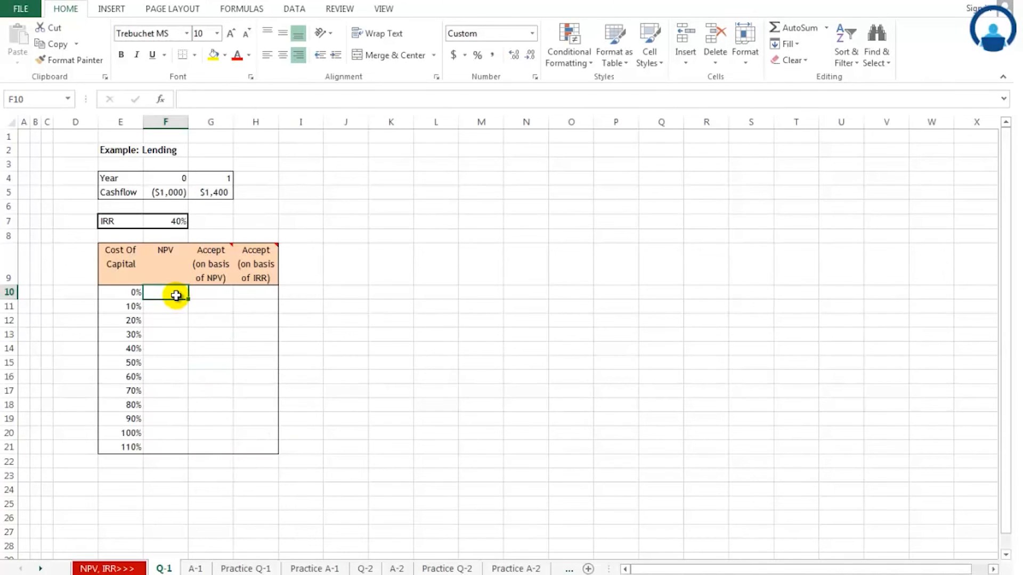
Step: Enter =NPV(E10,$F$5:$G$5) in F10 to compute the NPV at the 0% cost of capital
type("=npv")
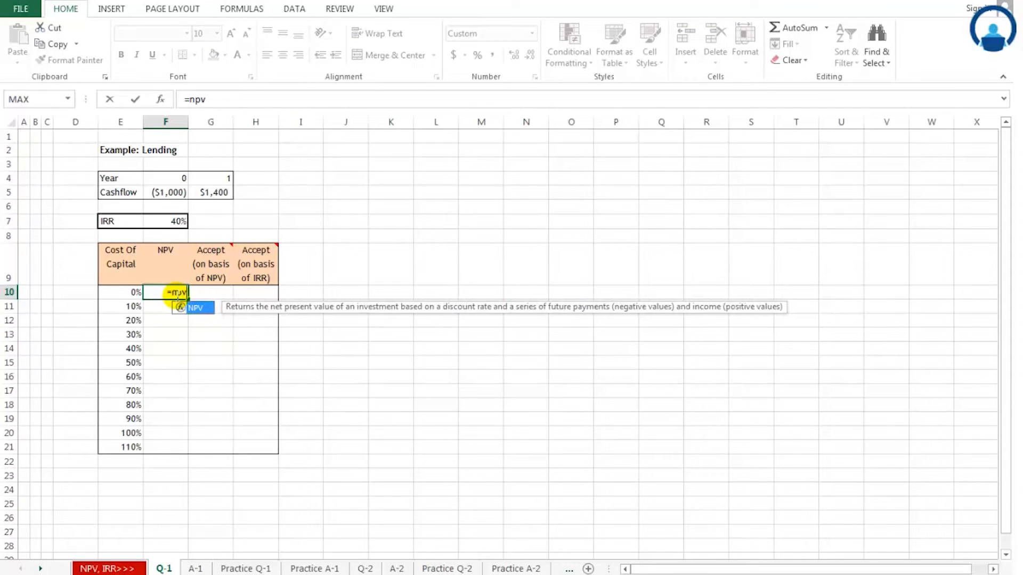
double_click(199, 311)
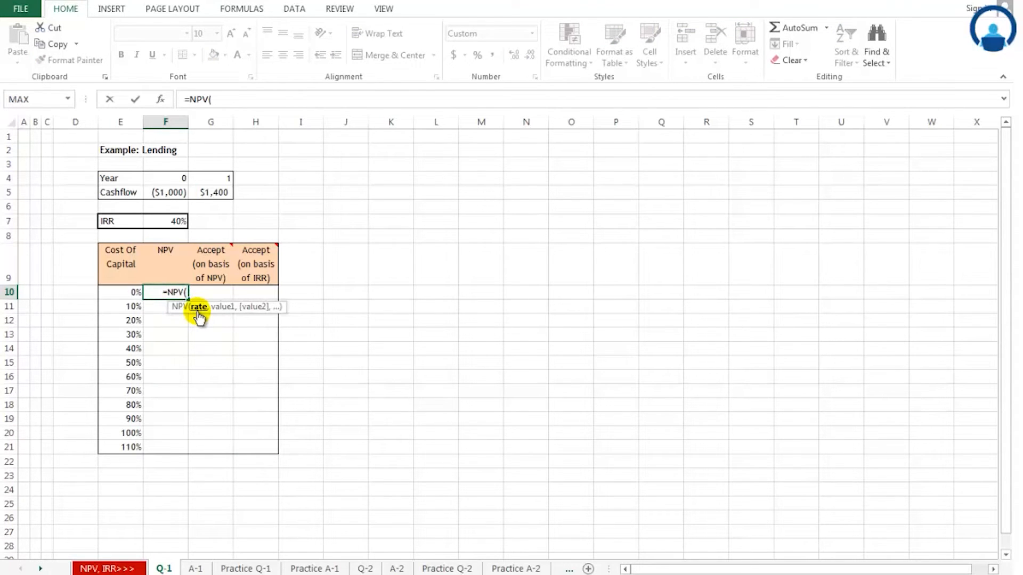
left_click(127, 289)
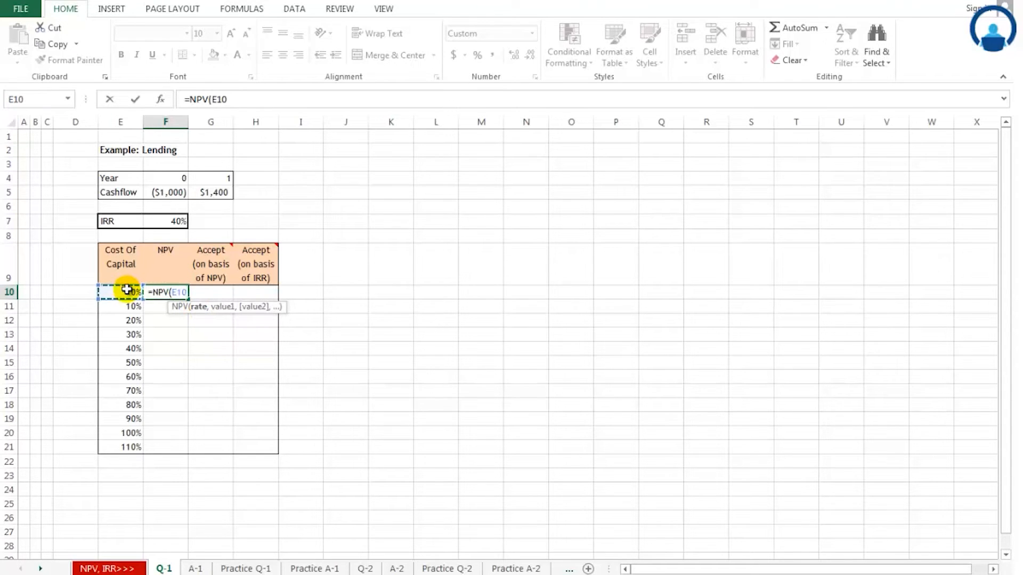
type(",")
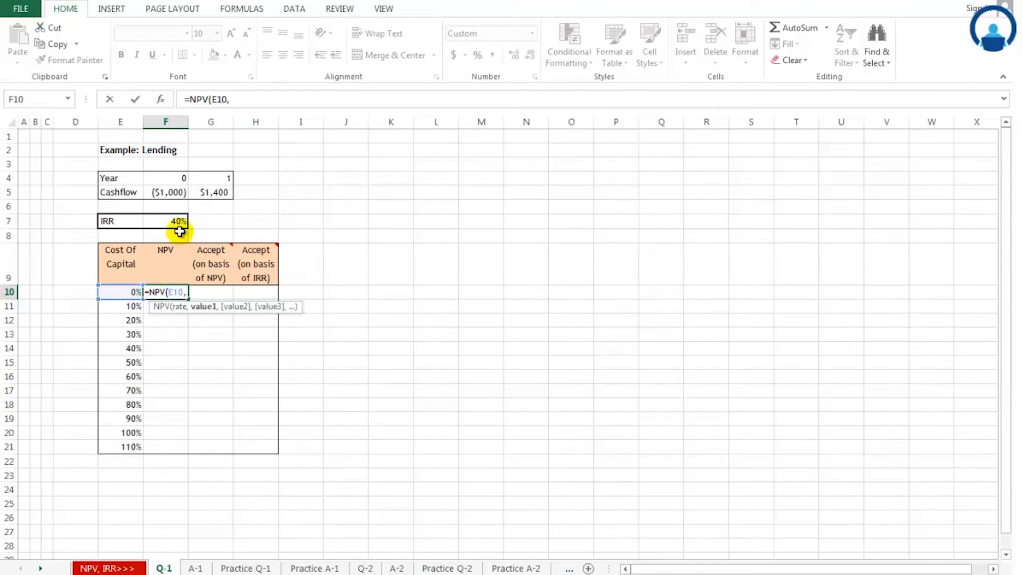
left_click_drag(167, 191, 207, 192)
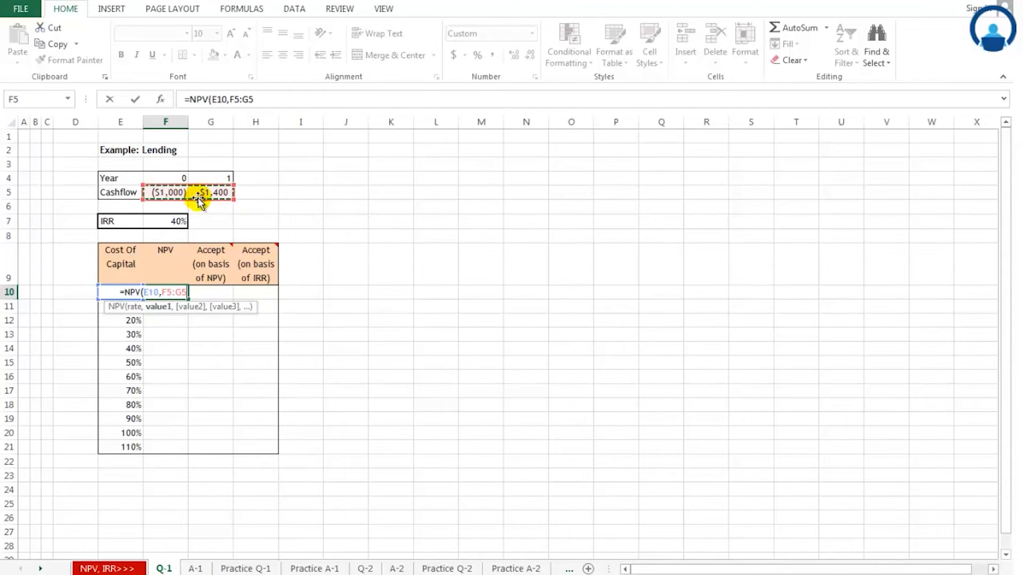
left_click(164, 291)
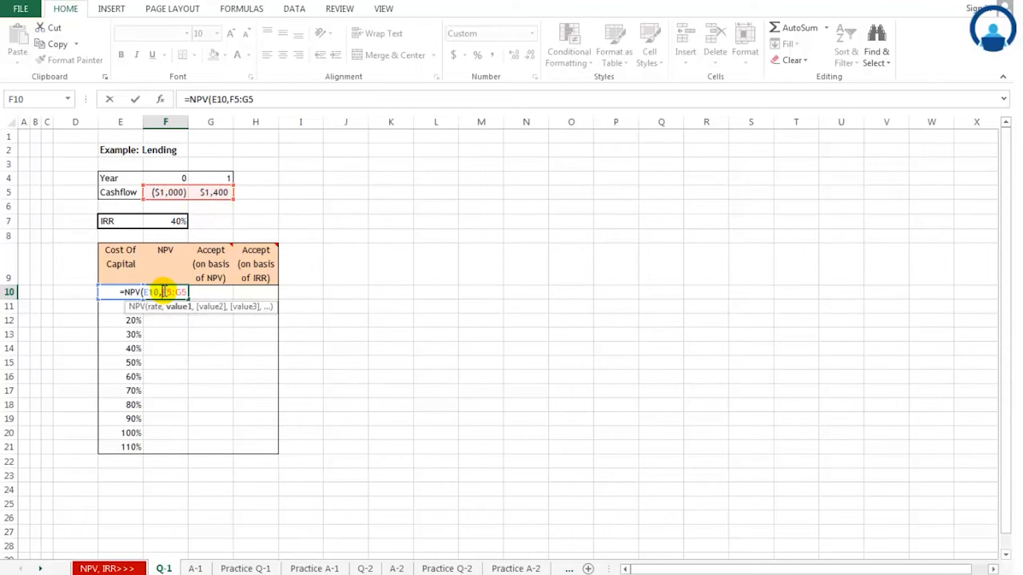
key("F4")
left_click(178, 293)
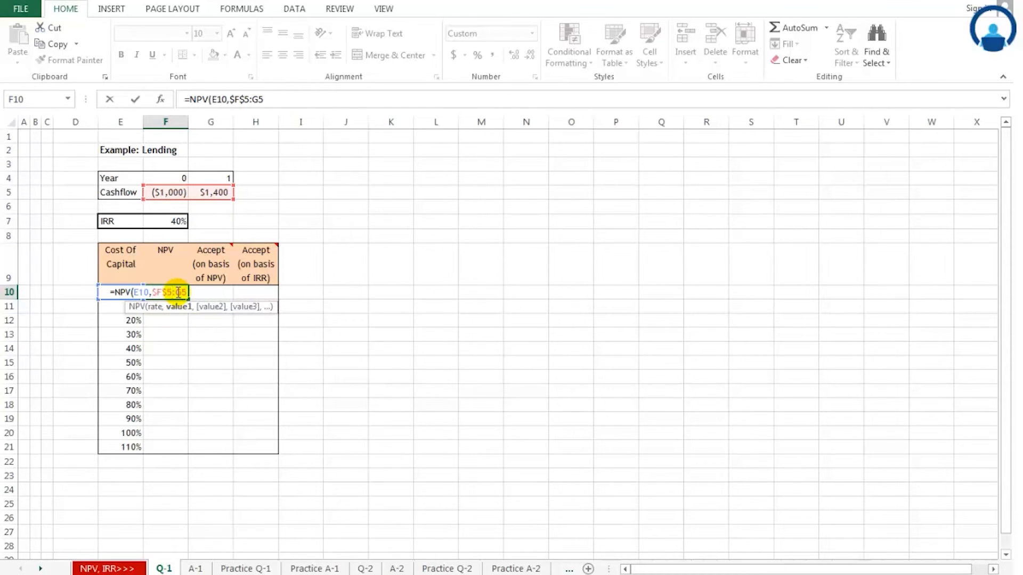
key("F4")
left_click(188, 292)
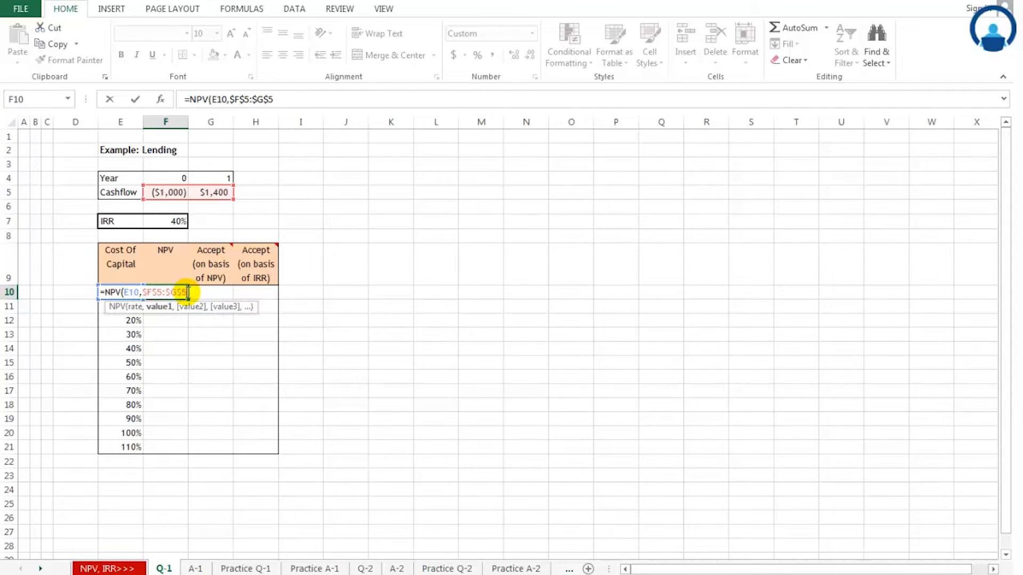
type(")")
key("Return")
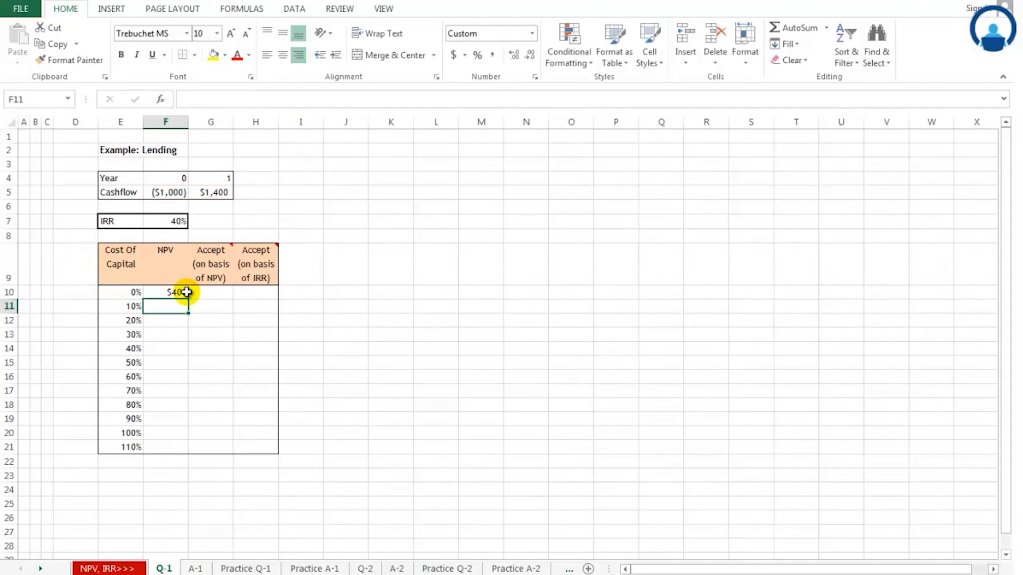
Step: Copy the NPV formula from F10 down through F21 for all remaining cost of capital rates
left_click(186, 319)
left_click(179, 291)
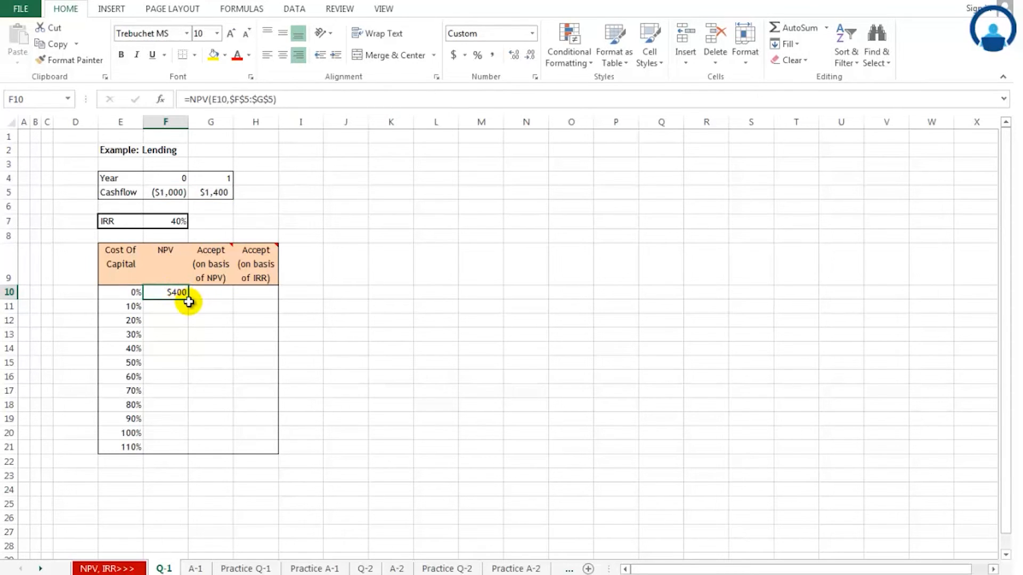
left_click_drag(190, 299, 189, 458)
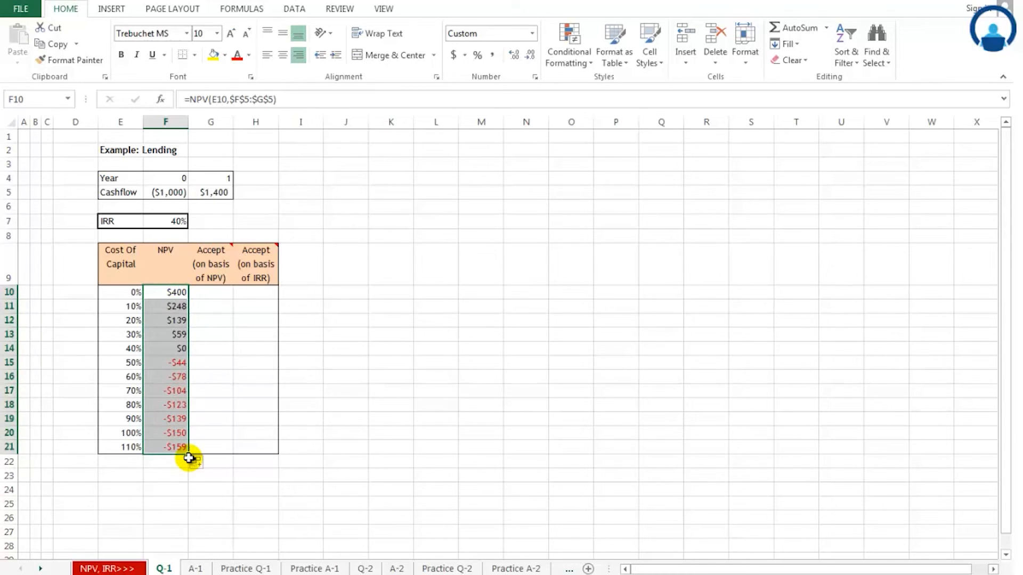
left_click(267, 393)
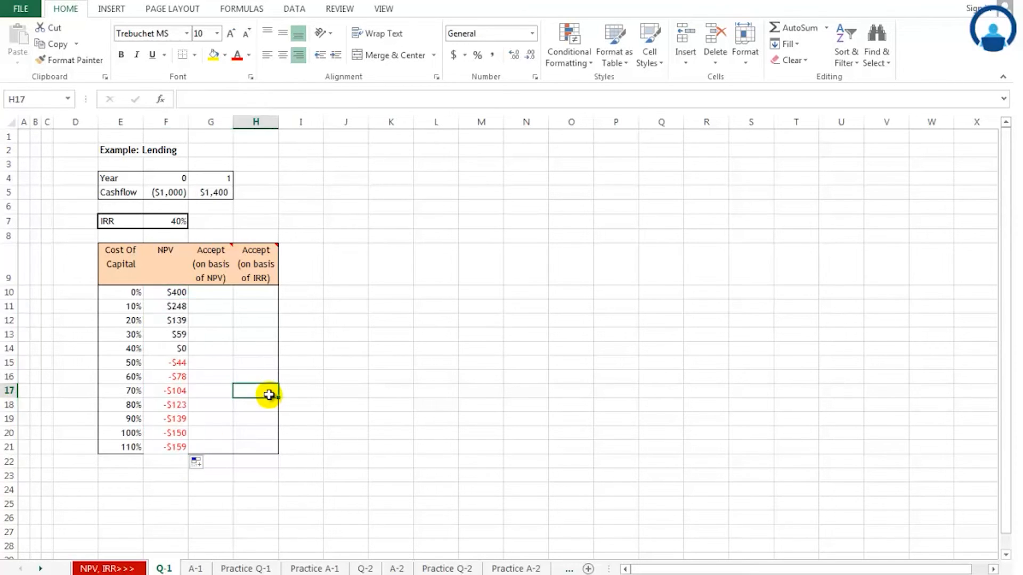
Step: Inspect the cell references of the copied NPV formula in F15 for the 50% cost of capital
left_click(168, 368)
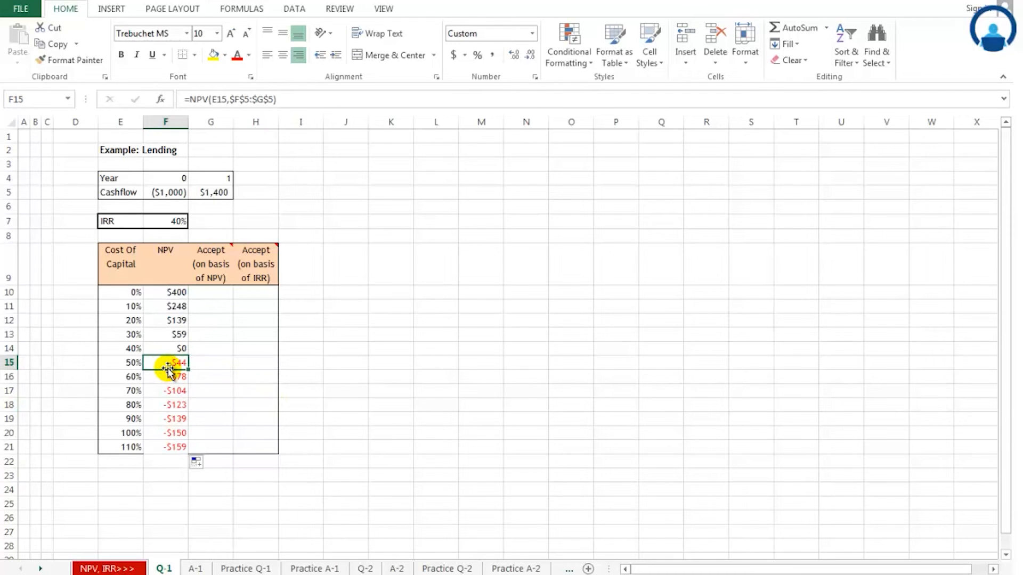
double_click(168, 367)
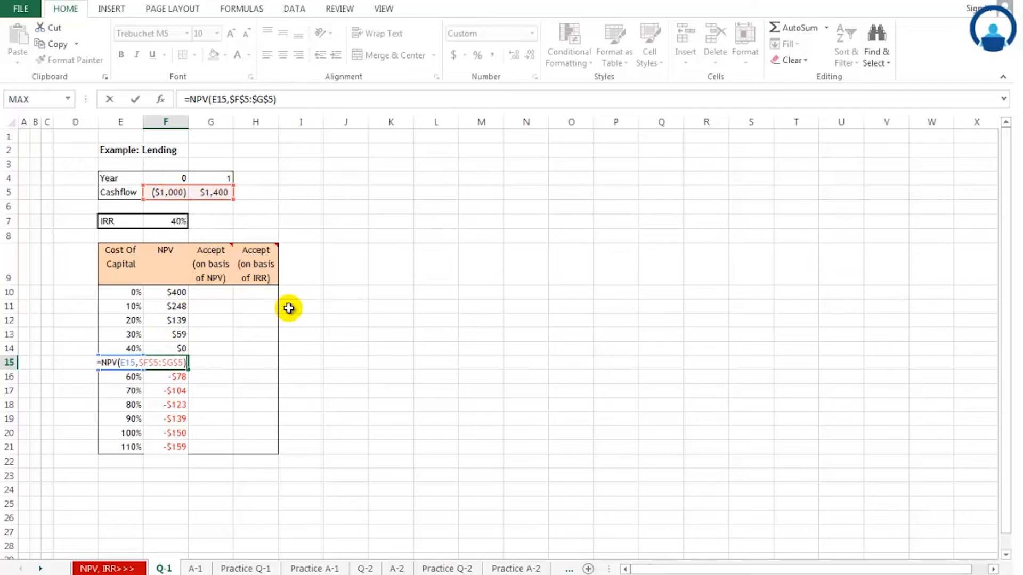
key("Return")
left_click(360, 318)
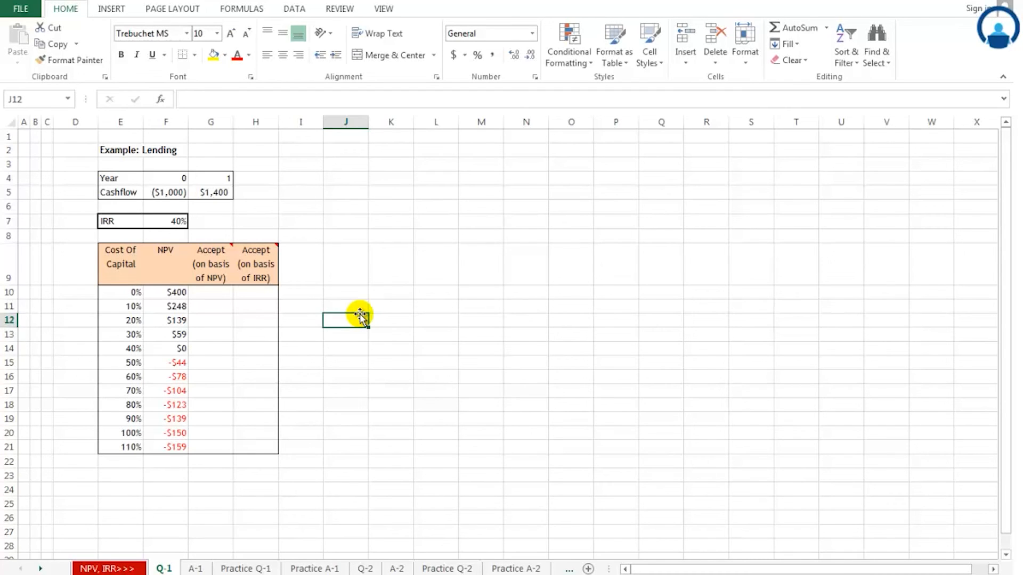
Step: Enter "yes" in G10 as the NPV-based acceptance decision for the 0% cost of capital
left_click(219, 293)
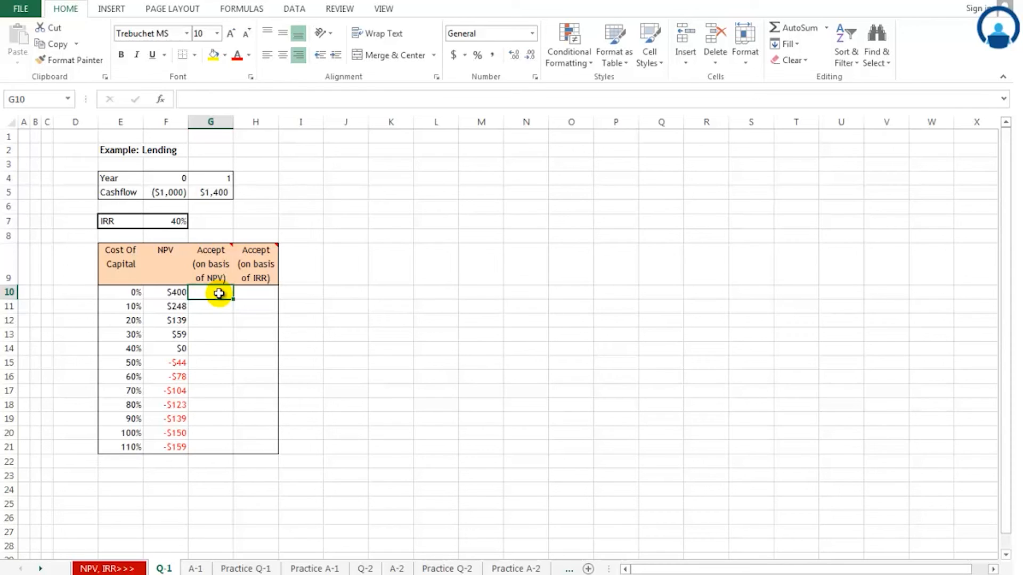
left_click(175, 293)
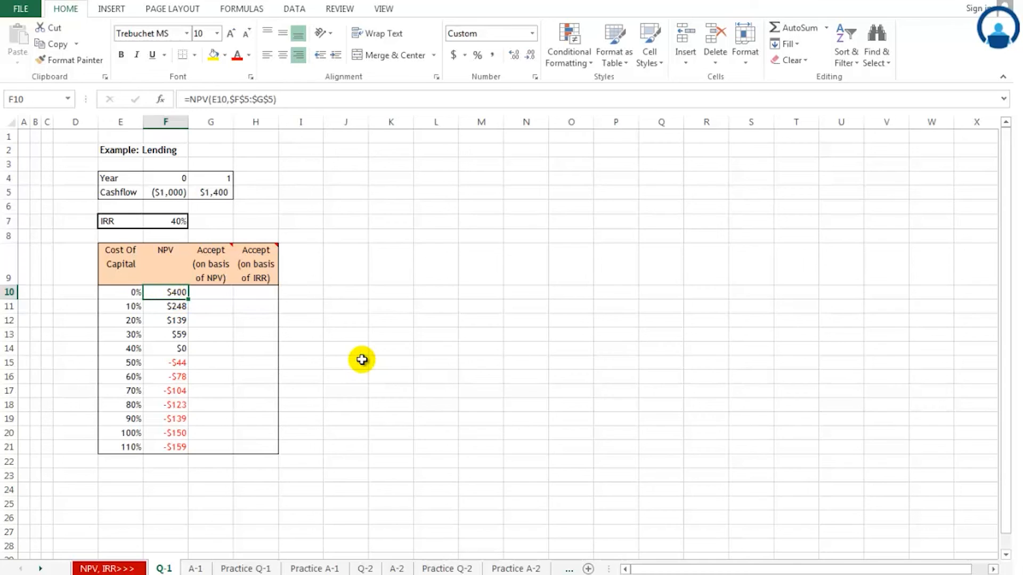
left_click(221, 289)
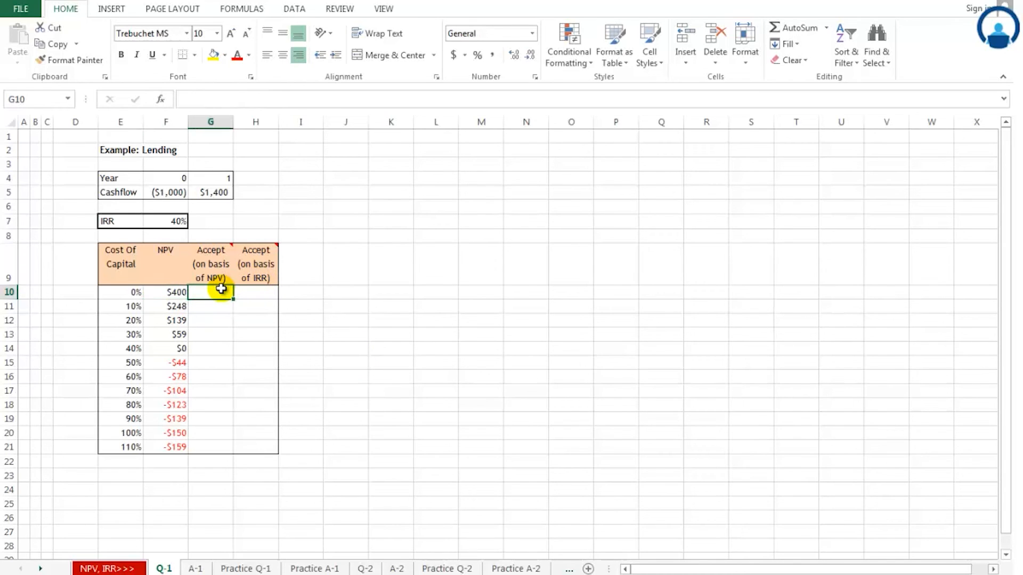
type("yes")
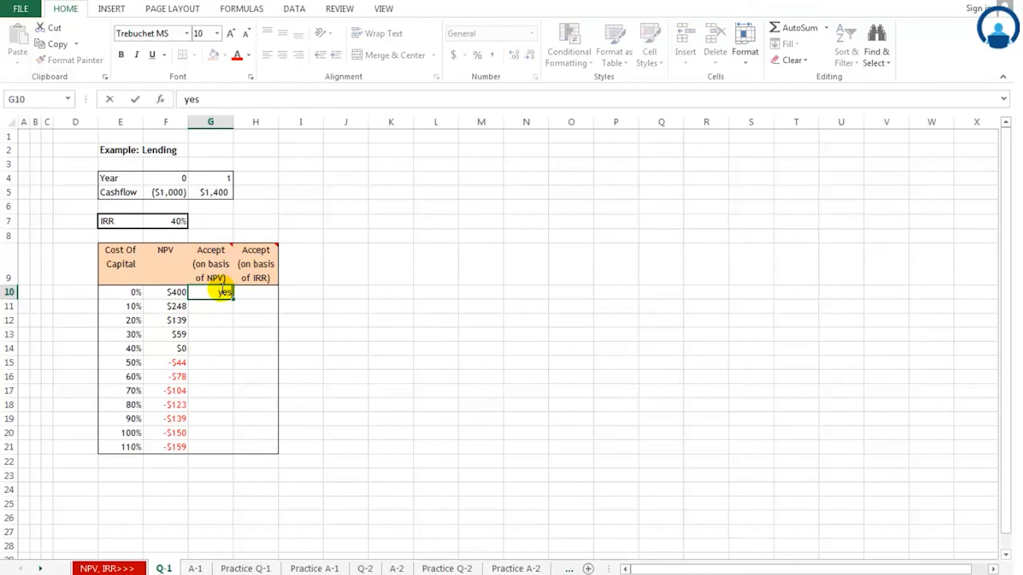
key("Return")
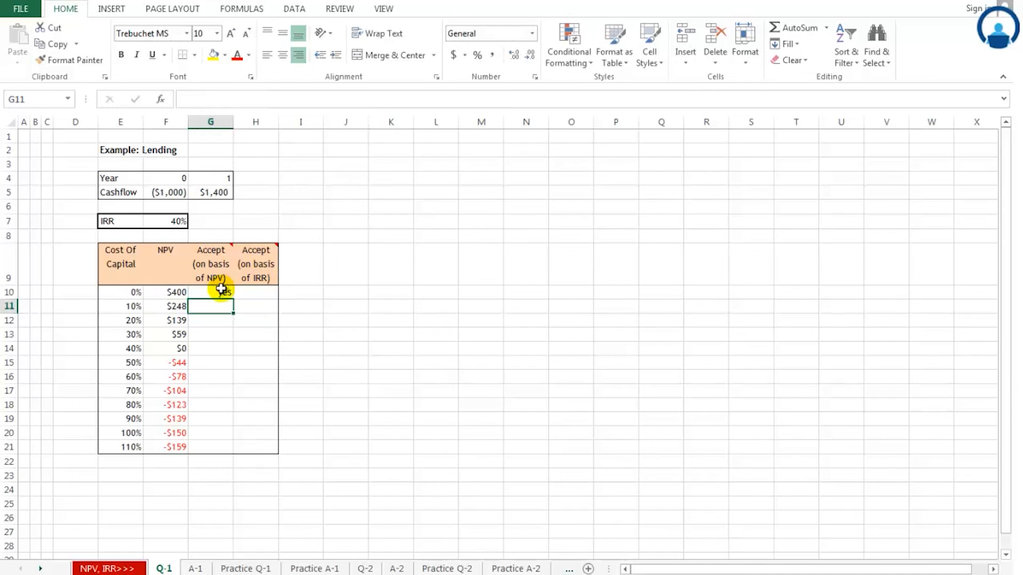
Step: Check the NPVs for 10% to 40% and copy the "yes" decision from G10 down through G13
left_click(178, 307)
left_click(181, 321)
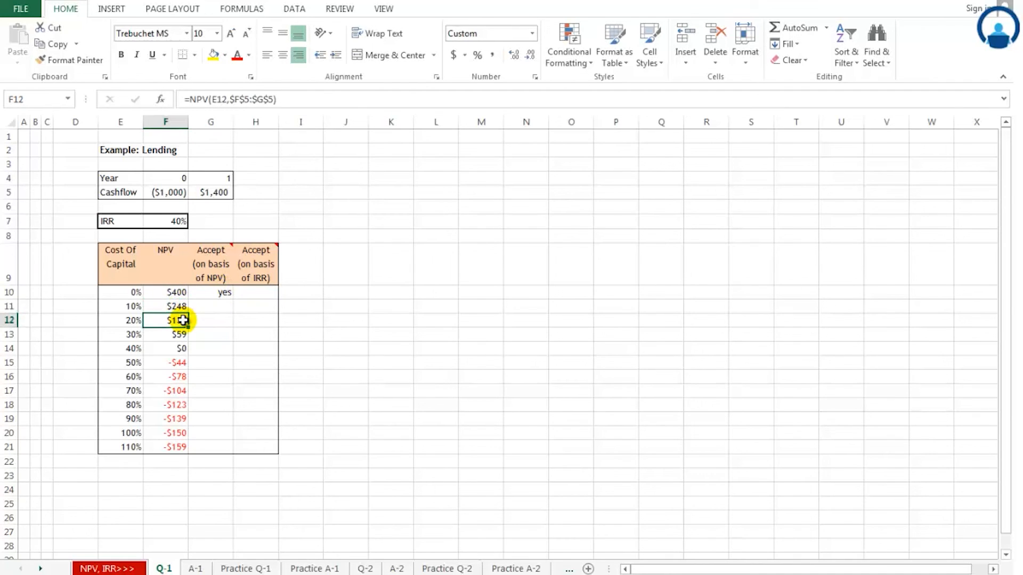
left_click(183, 334)
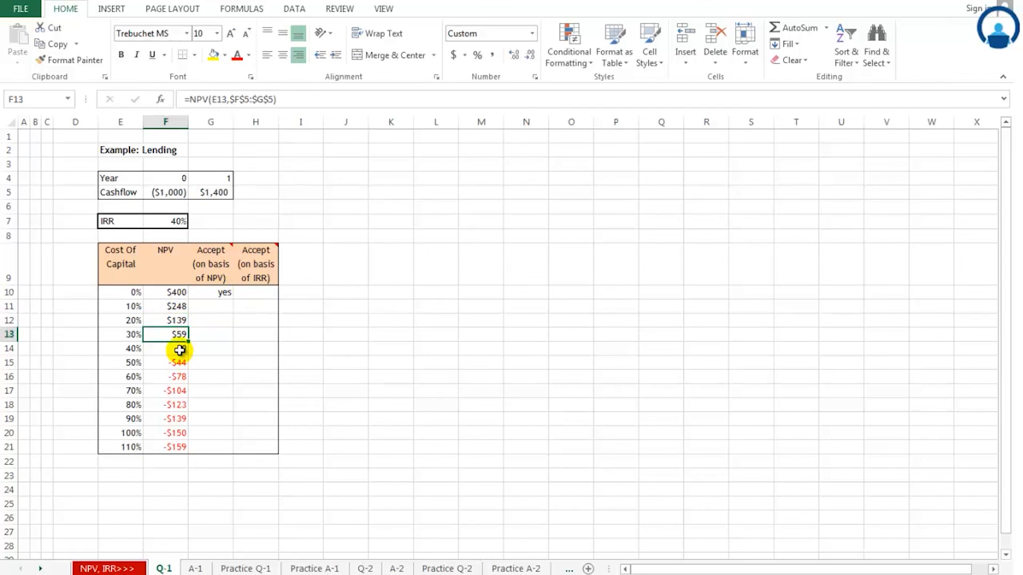
left_click(179, 349)
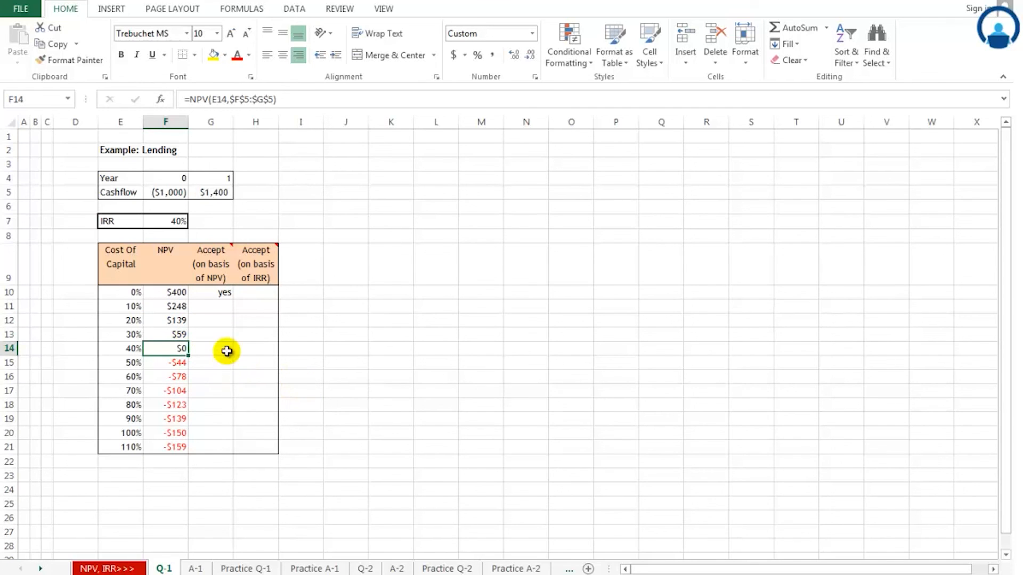
left_click(224, 296)
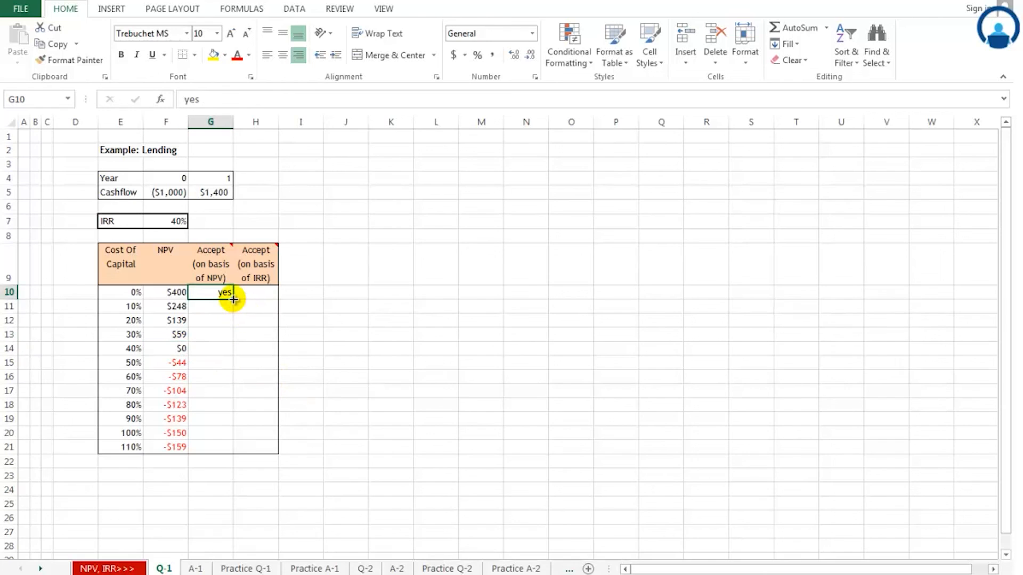
left_click_drag(233, 300, 234, 338)
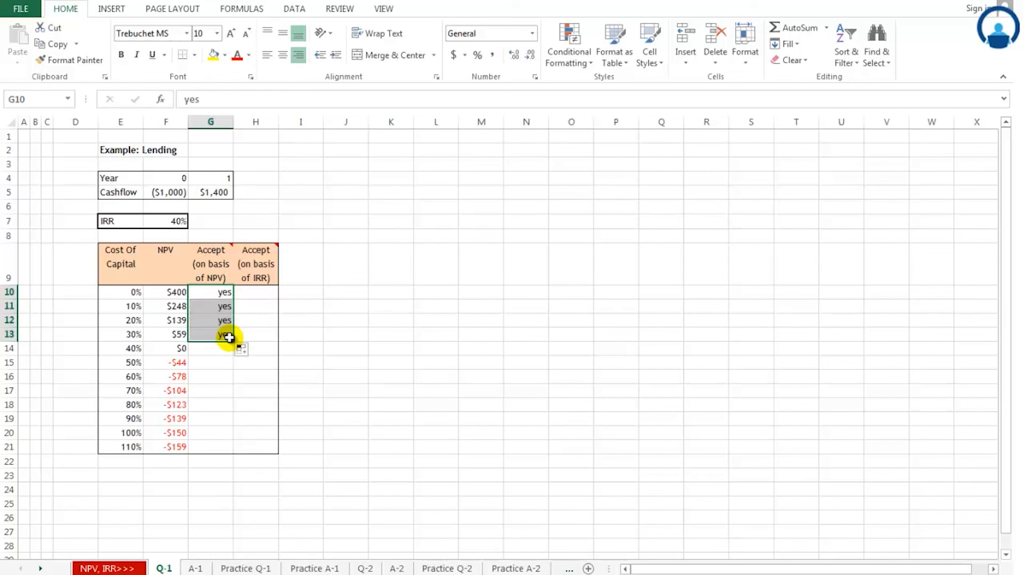
left_click(329, 359)
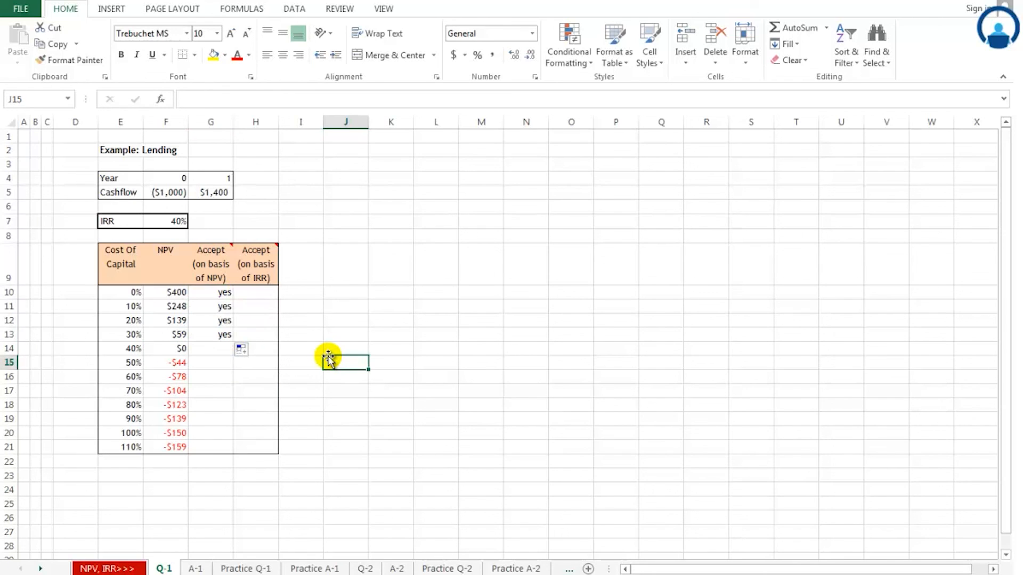
Step: Enter "no" in G14 for the 40% cost of capital and fill that decision down through G21
left_click(200, 344)
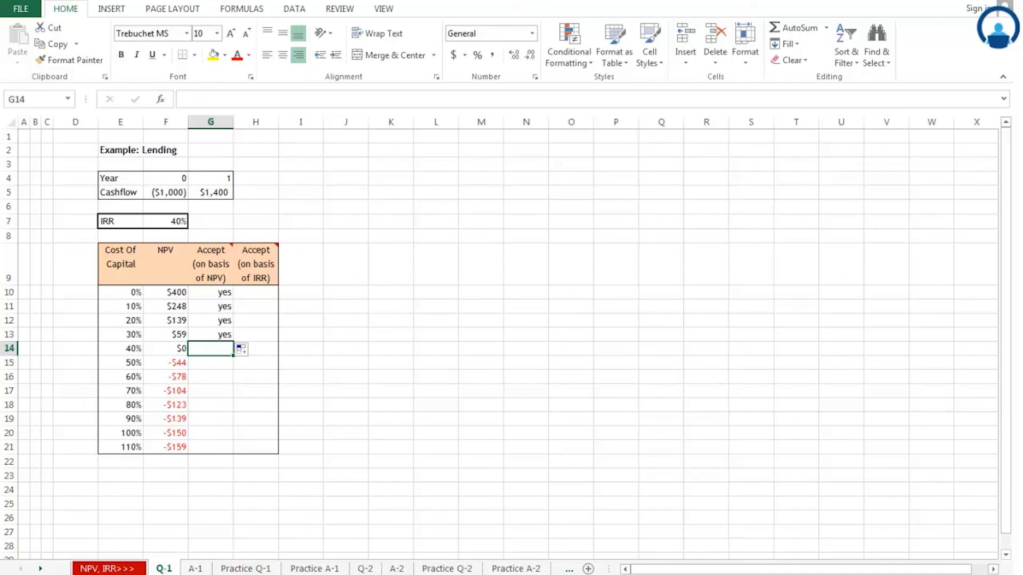
type("no")
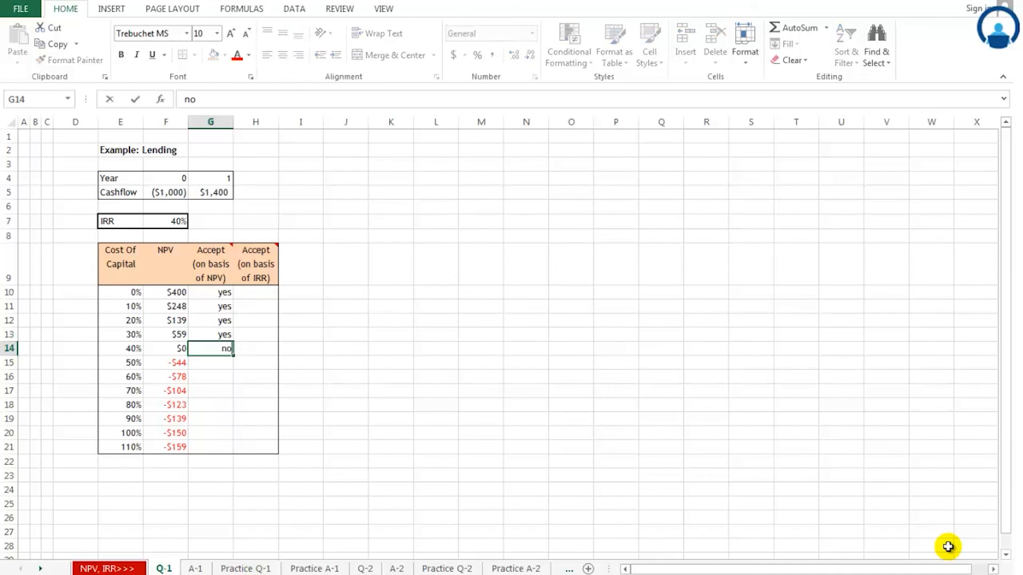
key("Return")
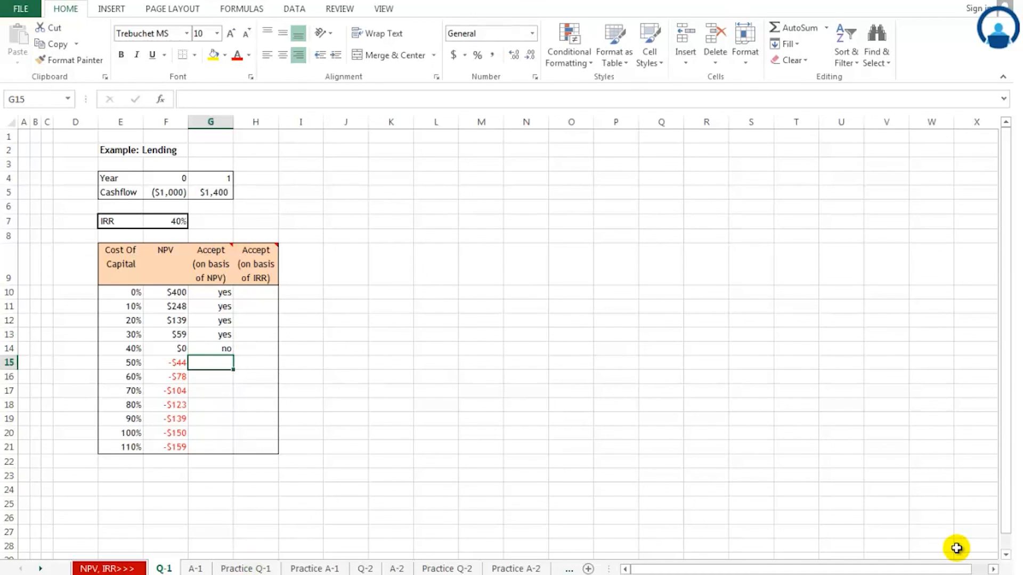
left_click(179, 364)
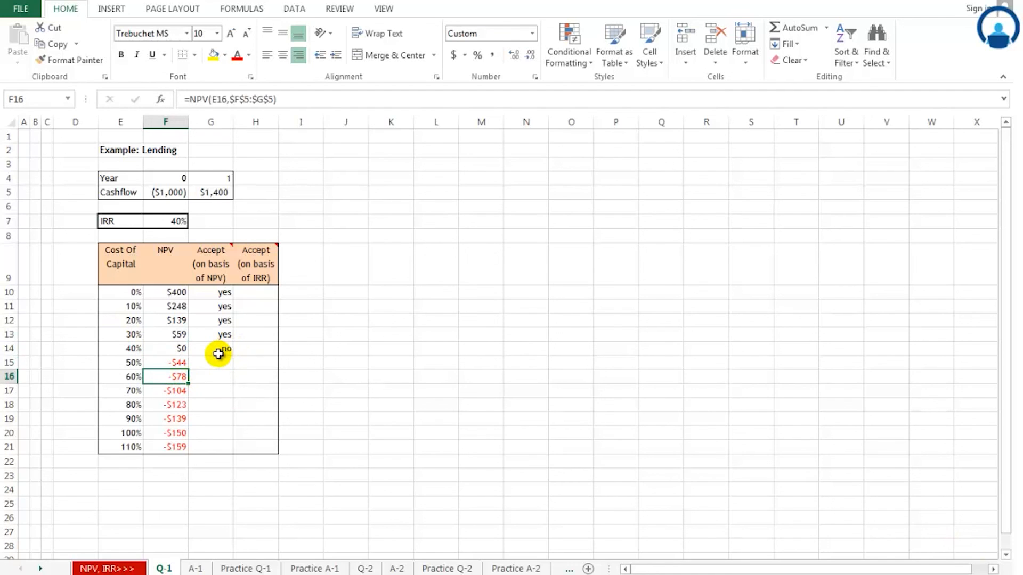
left_click(224, 352)
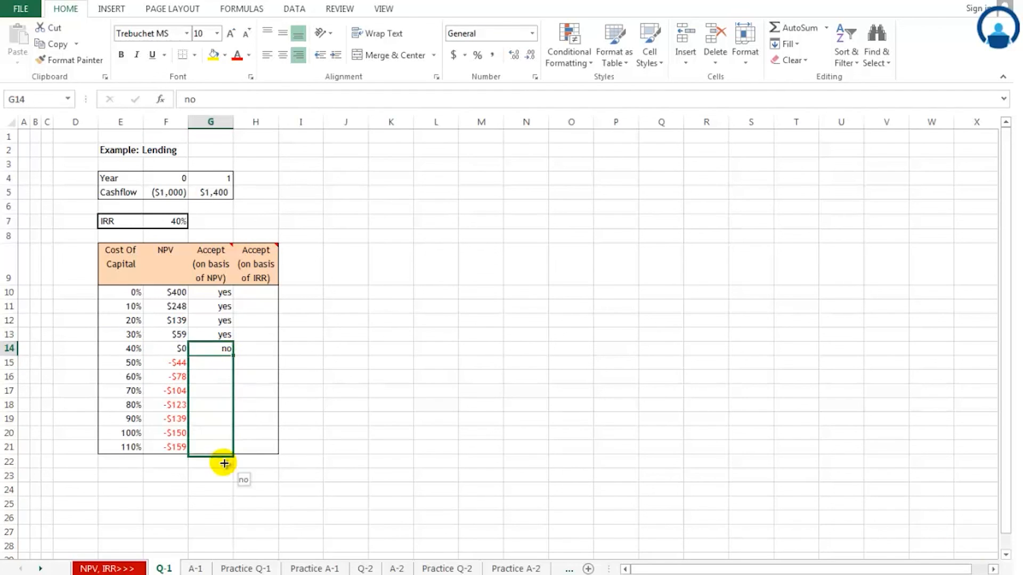